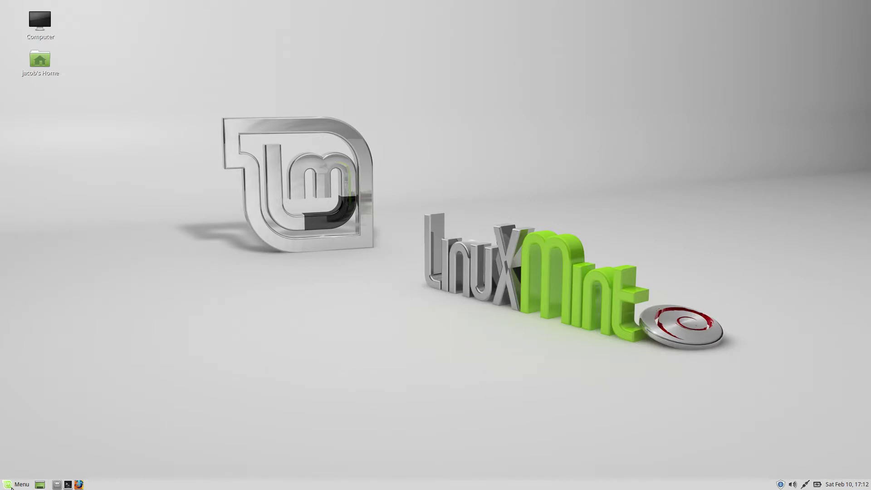
Launch LibreOffice, open NOTS Database.odb and select the NOTS Staff table under Tables
click(16, 485)
click(257, 301)
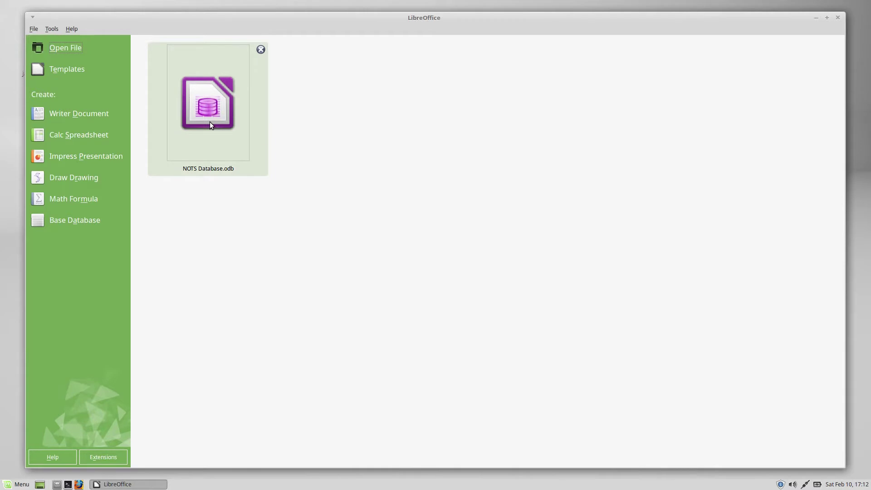
click(210, 122)
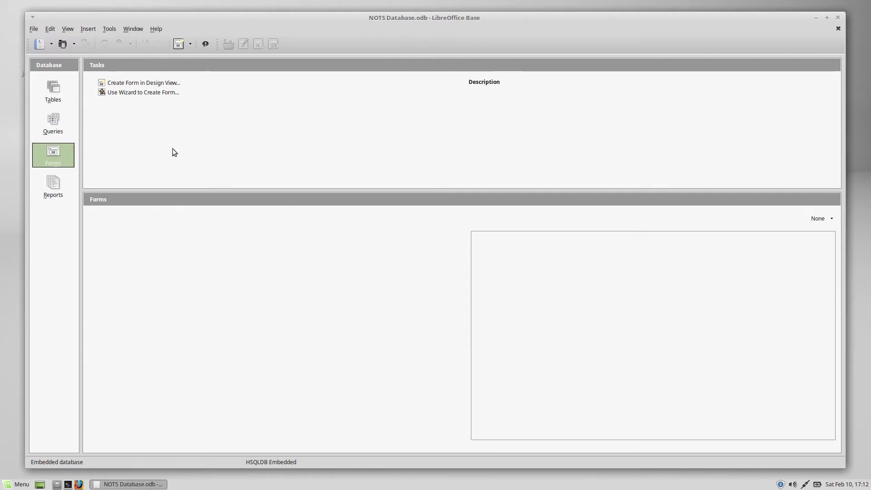
click(53, 89)
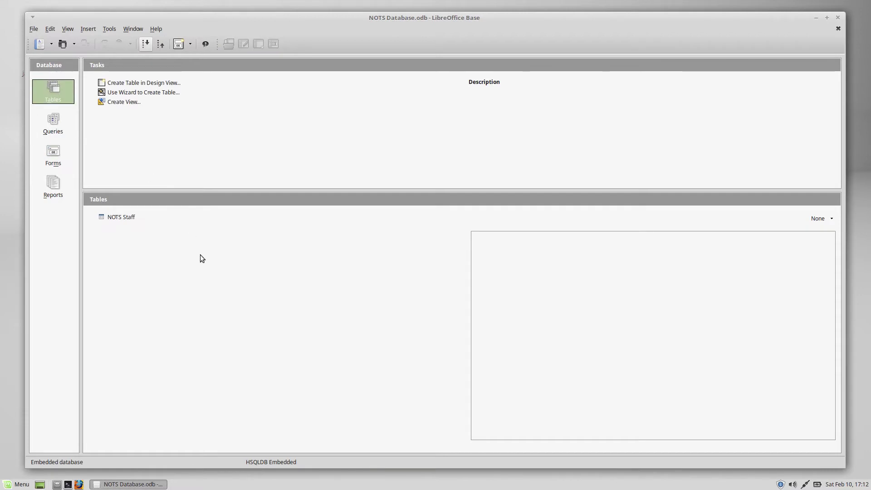
click(128, 217)
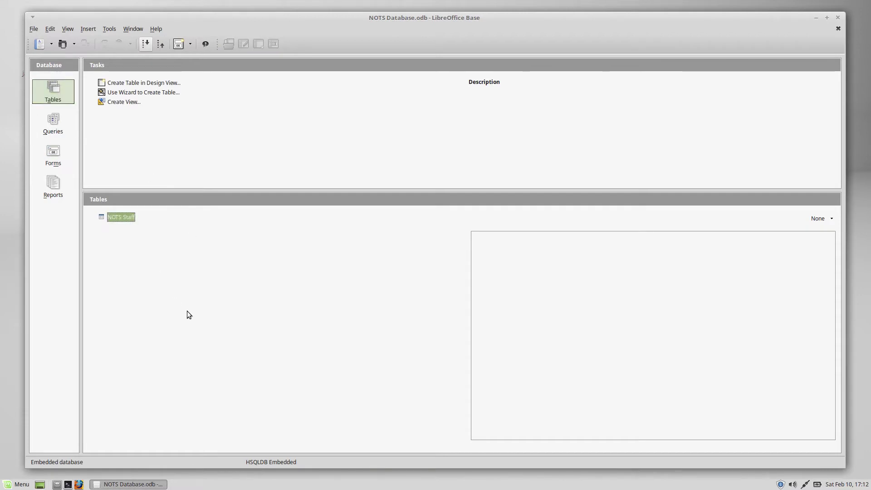
Open the NOTS Staff table, widen the Phone # column and start the first row's phone entry
key(Return)
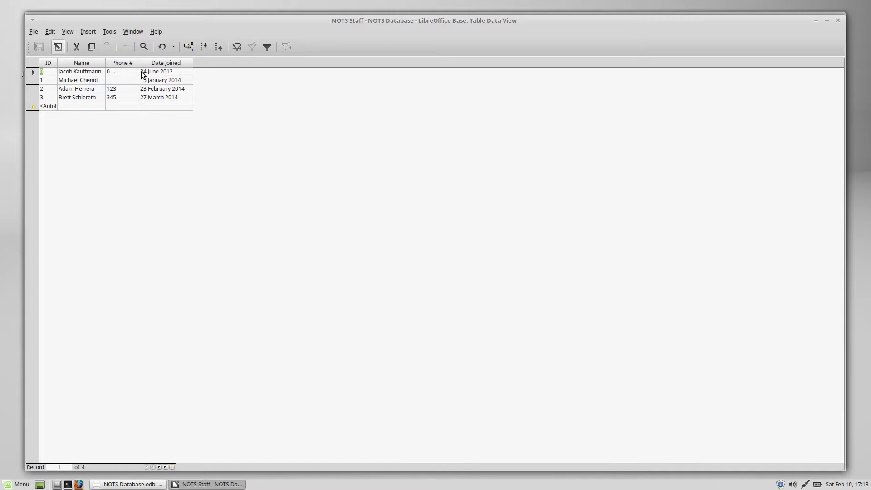
drag(141, 65, 152, 64)
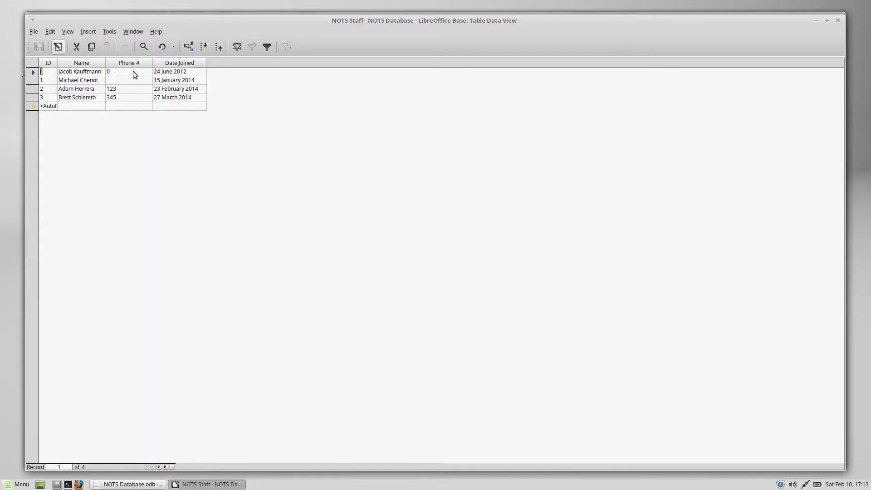
click(132, 71)
text(123456)
key(Tab)
key(shift+Tab)
key(BackSpace)
text(1234)
key(BackSpace)
key(BackSpace)
key(BackSpace)
key(BackSpace)
text(1234567890)
key(Tab)
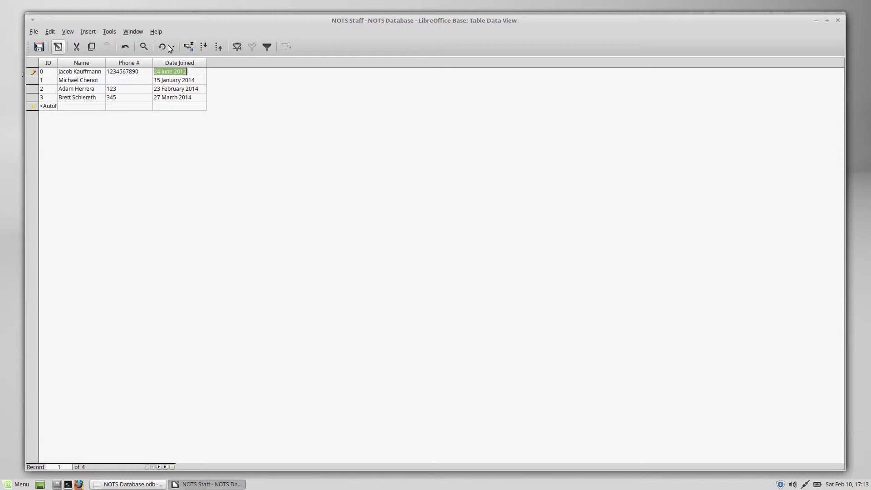
click(132, 72)
drag(141, 73, 206, 106)
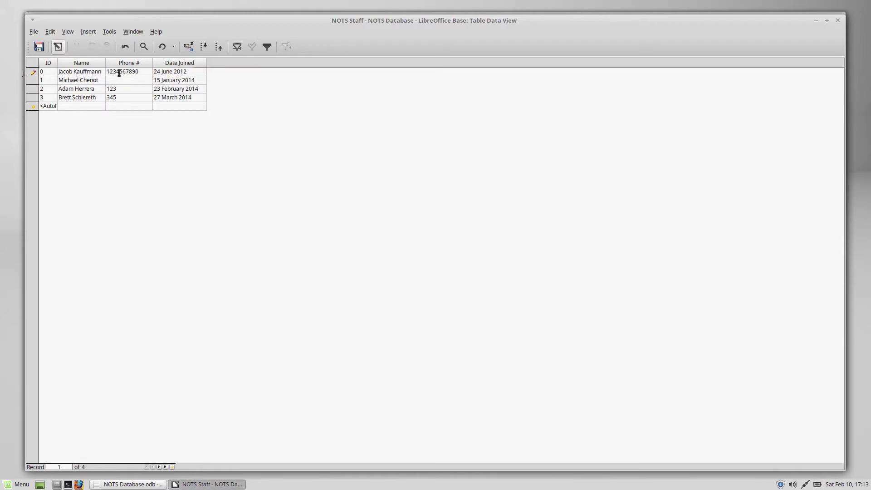
In the Phone # Column Format, replace the General code with (???) ###-0000
right_click(138, 66)
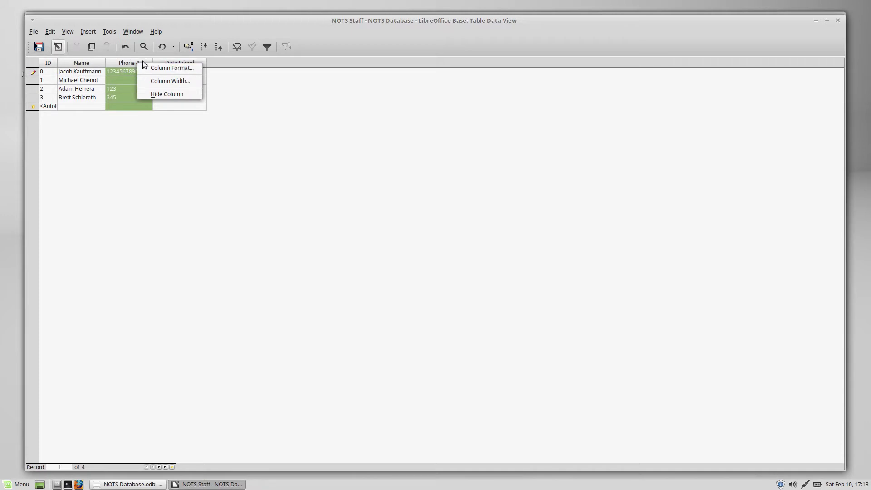
click(152, 71)
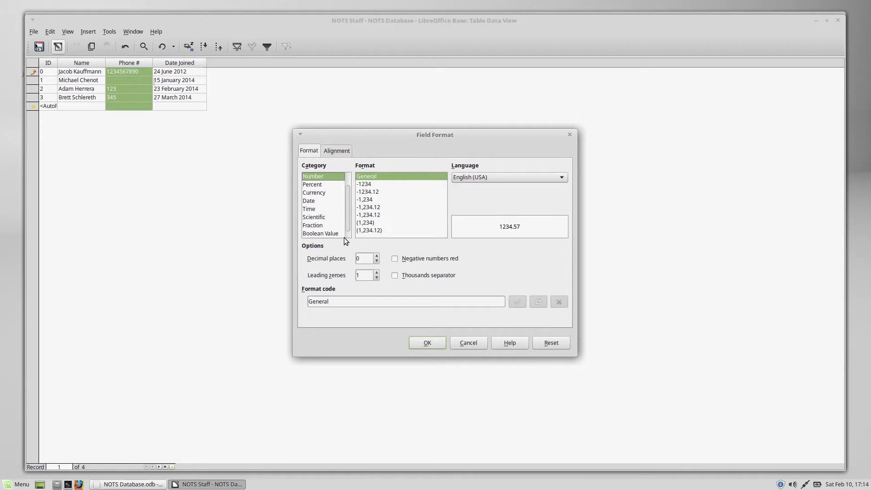
drag(356, 301, 290, 309)
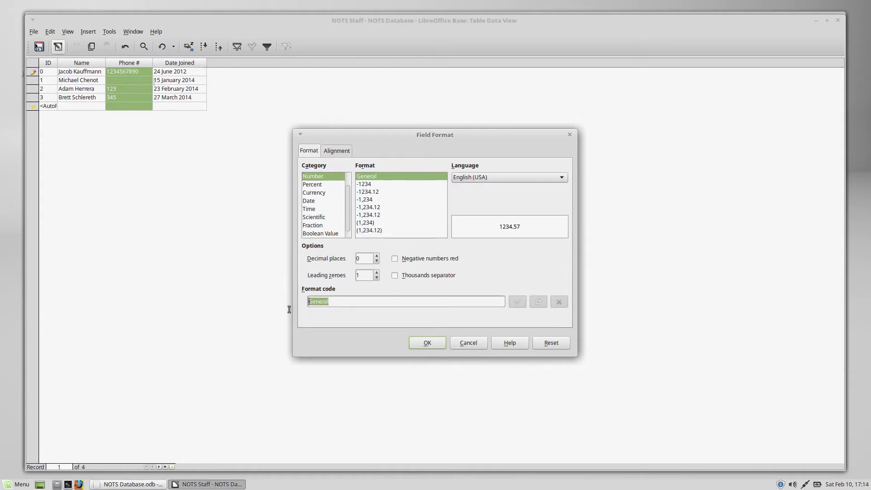
key(BackSpace)
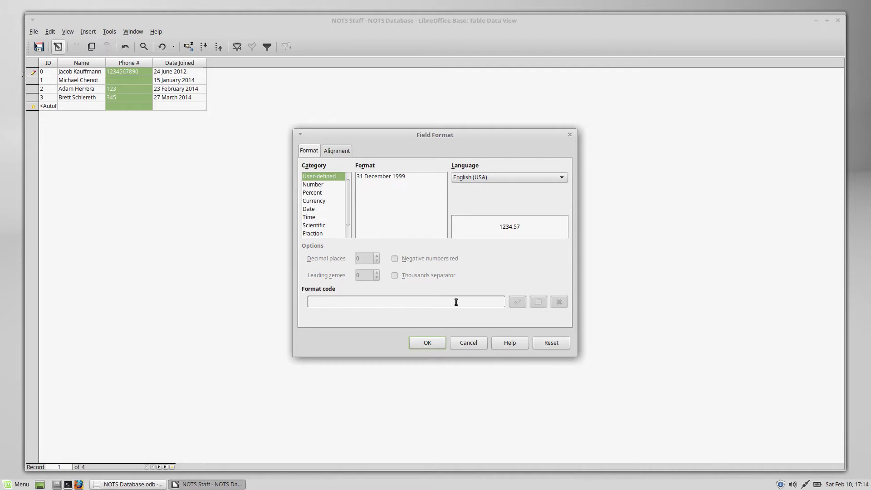
text(D)
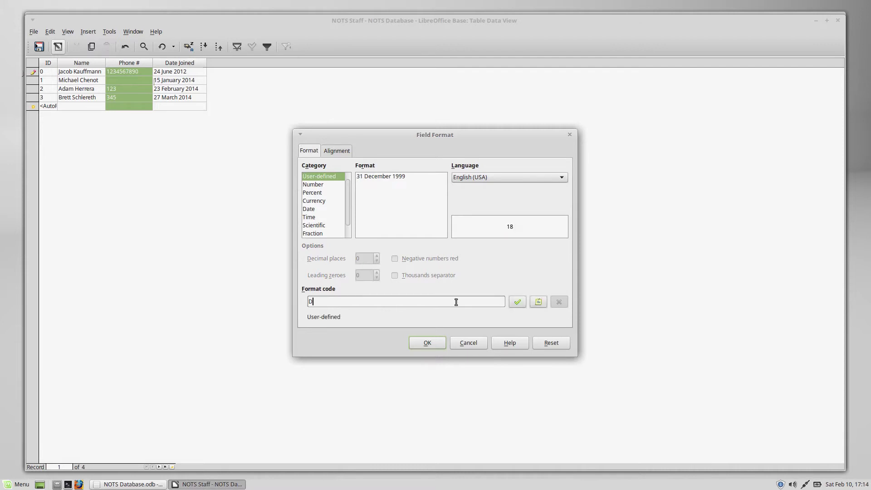
text(D MMMM YYYY)
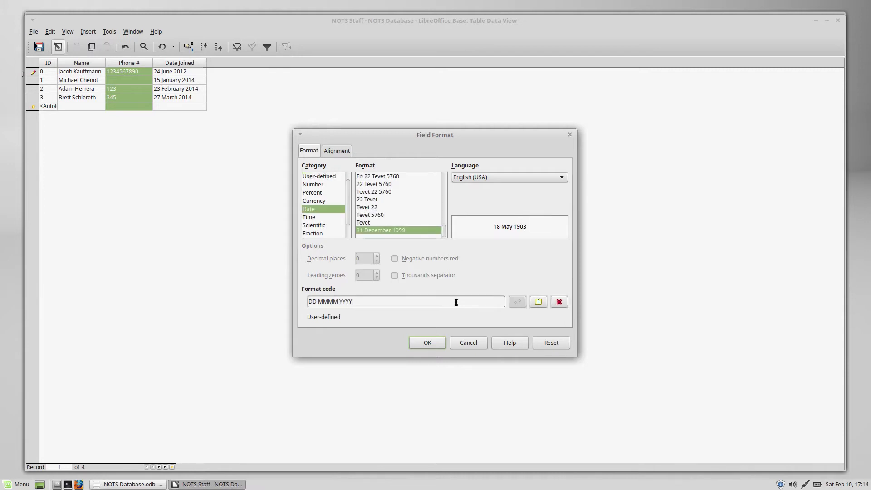
key(BackSpace)
key(BackSpace)
key(BackSpace)
key(BackSpace)
key(BackSpace)
key(BackSpace)
key(BackSpace)
key(BackSpace)
key(BackSpace)
key(BackSpace)
key(BackSpace)
key(BackSpace)
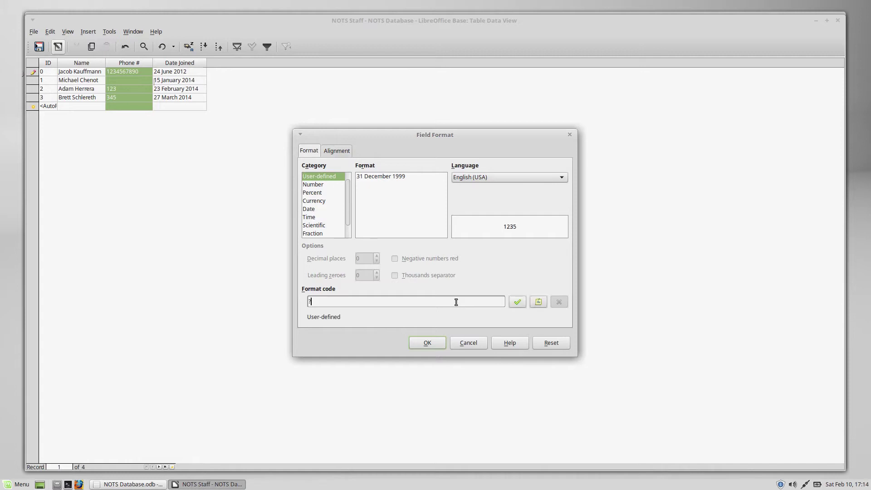
key(BackSpace)
text(#)
key(BackSpace)
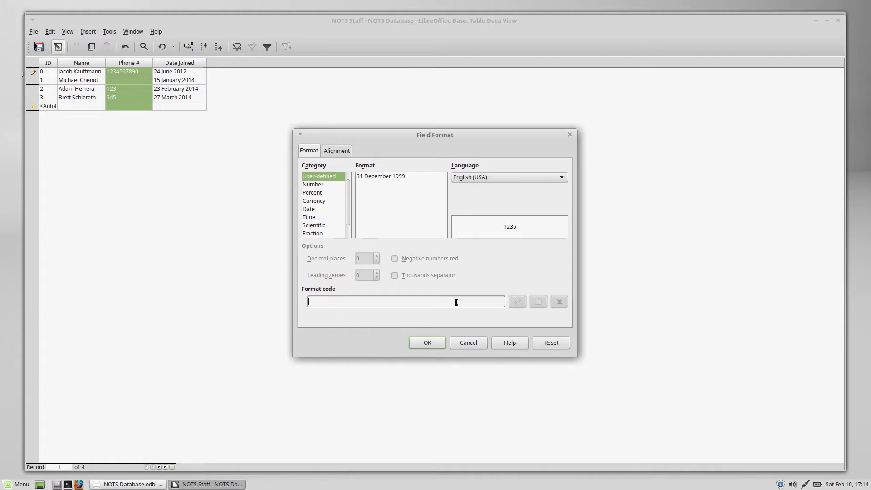
text(0)
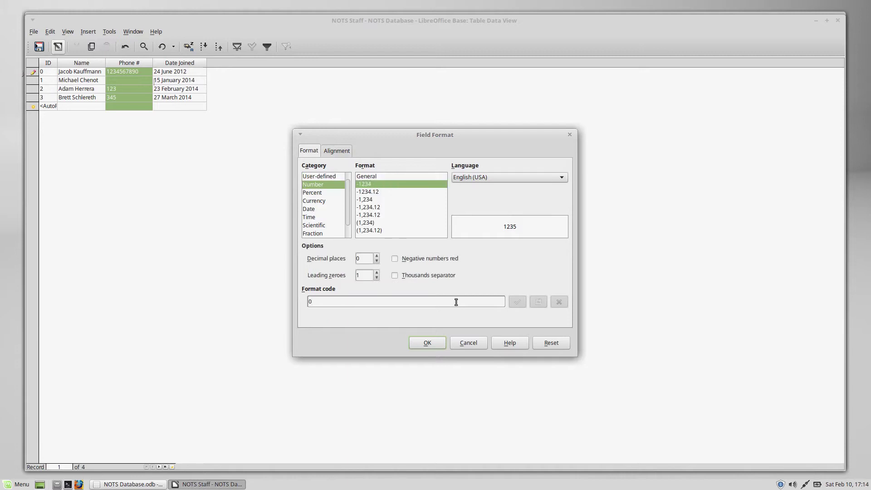
key(BackSpace)
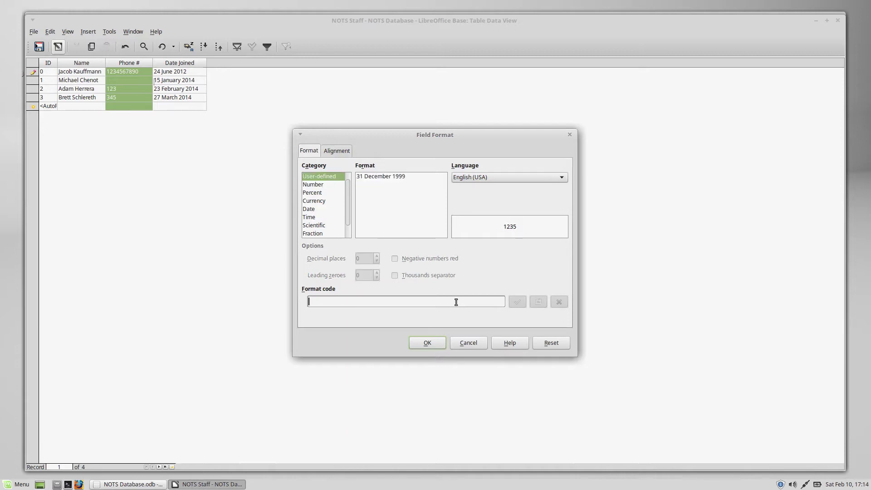
text(()
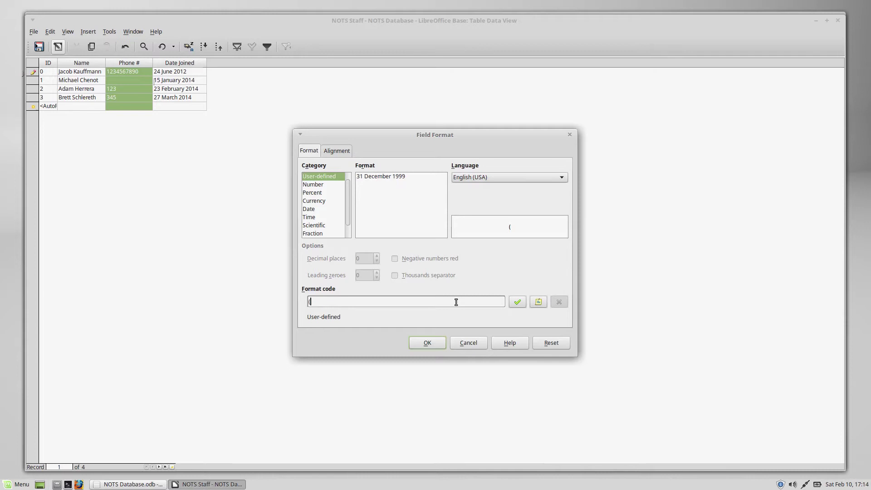
text(???) ###-0000)
Replace the ??? area-code placeholders with ### so the code reads (###) ###-0000
drag(354, 303, 286, 302)
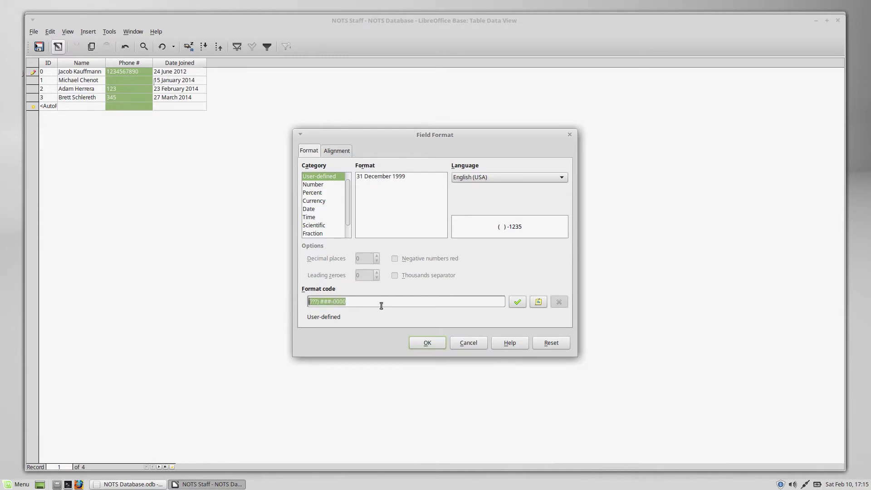
click(404, 303)
click(318, 302)
drag(310, 301, 314, 302)
key(BackSpace)
key(BackSpace)
key(BackSpace)
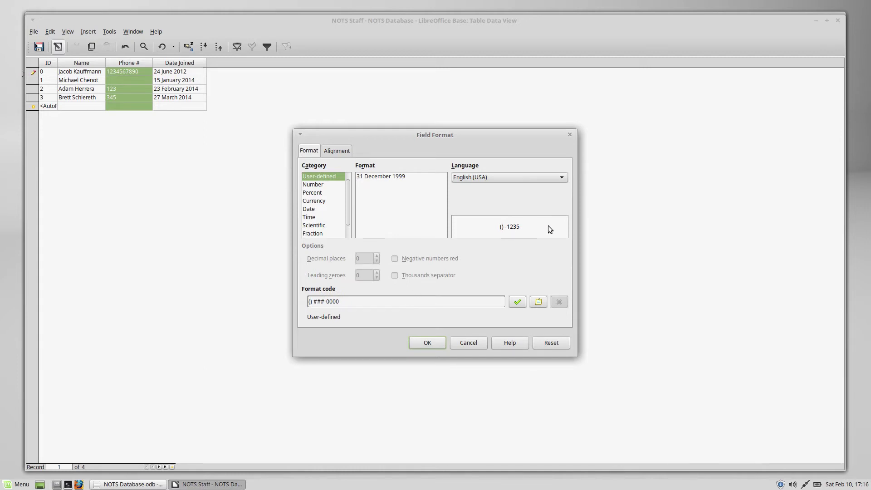
text(###)
drag(318, 302, 321, 302)
click(319, 302)
Restore the area code to ??? and apply (???) ###-0000 to the Phone # column with OK
key(BackSpace)
key(BackSpace)
key(Delete)
text(???)
key(Right)
key(Right)
key(Right)
key(Right)
key(Right)
drag(348, 301, 333, 300)
click(345, 301)
click(426, 344)
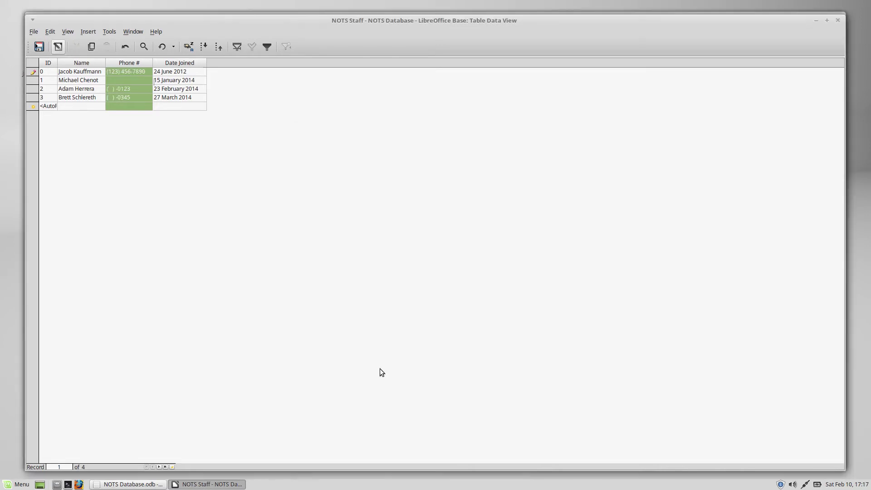
Enter 12345 in staff ID 1's phone cell and move the caret within the formatted number
click(117, 80)
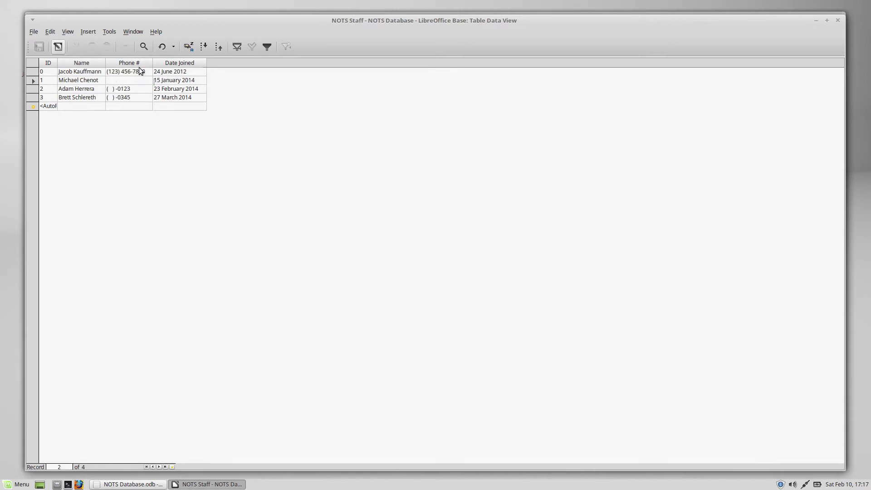
click(114, 80)
text(12345)
key(Tab)
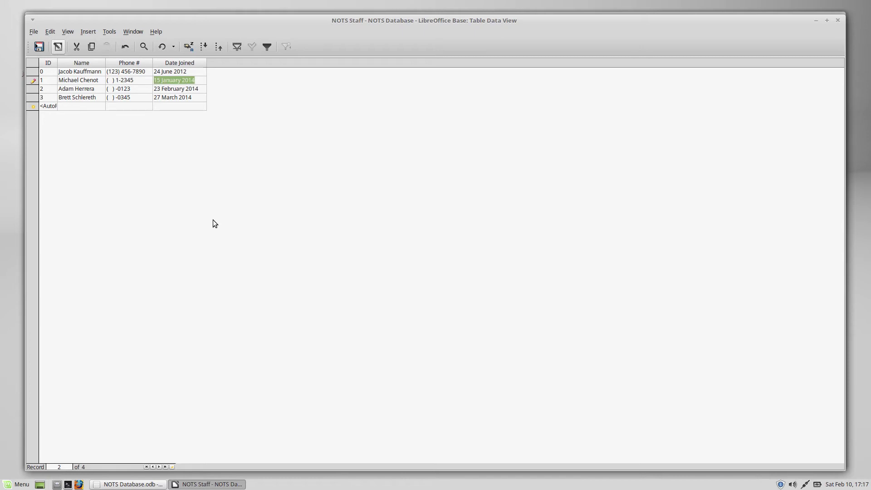
click(112, 82)
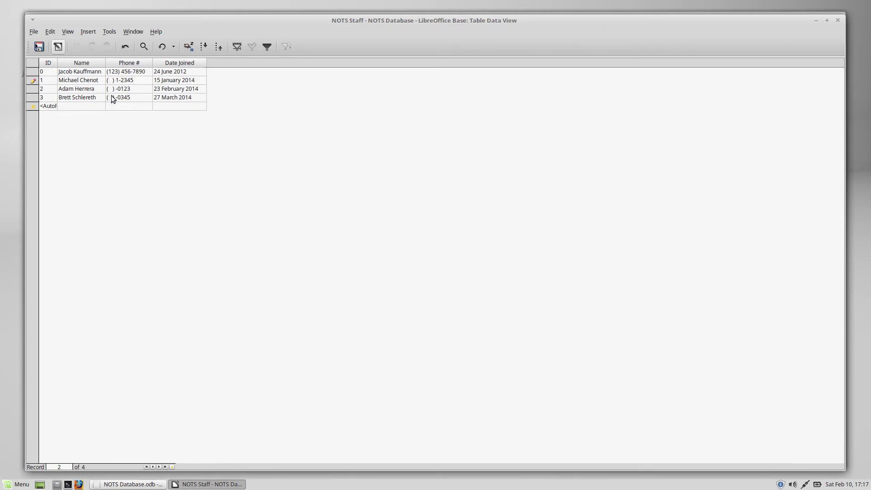
click(115, 80)
key(Right)
Try 123 and then 1 as staff ID 2's phone entry
triple_click(135, 89)
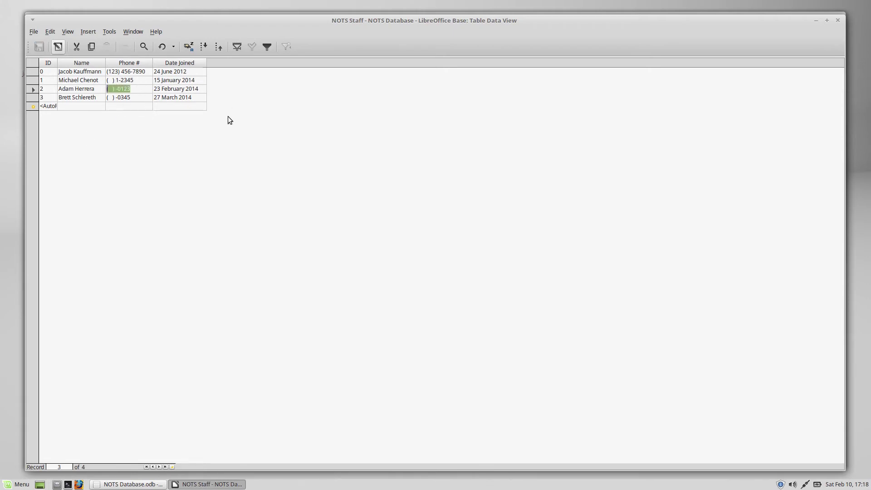
text(123)
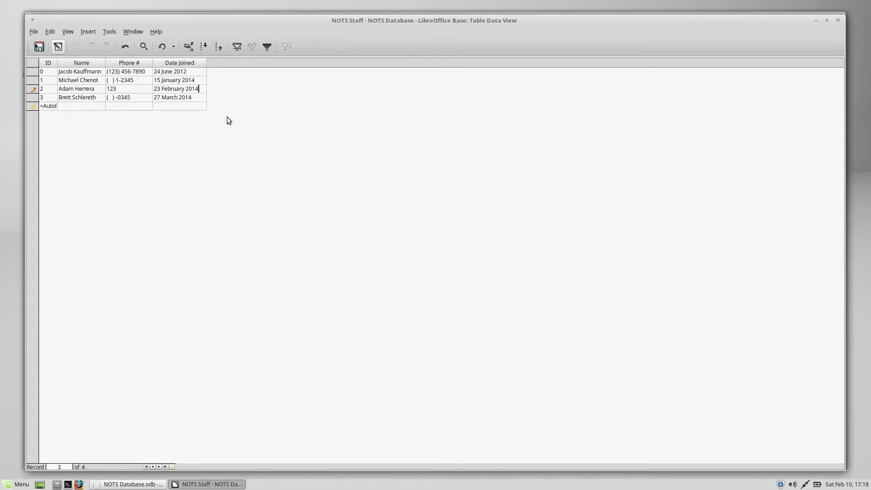
key(Tab)
click(141, 89)
drag(120, 88, 122, 88)
click(122, 88)
key(shift+Home)
text(1)
key(Tab)
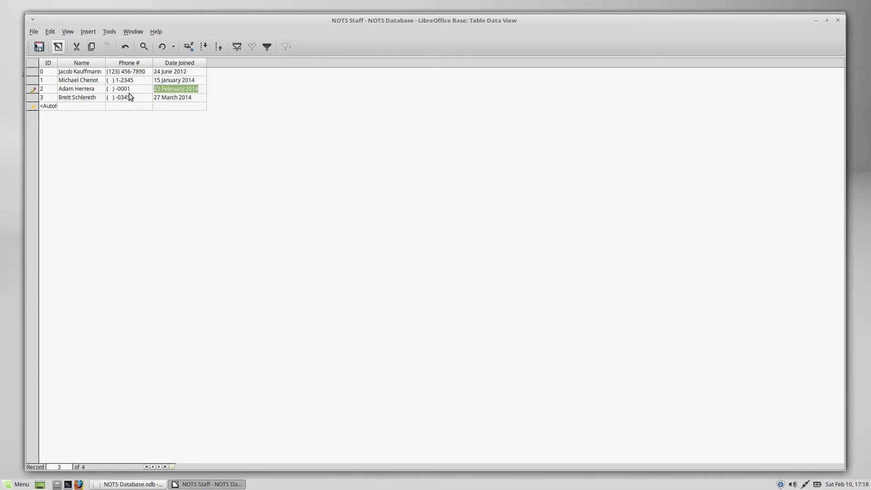
Add 123 after the brackets in ID 2's phone number
click(126, 91)
drag(127, 90, 117, 89)
click(135, 89)
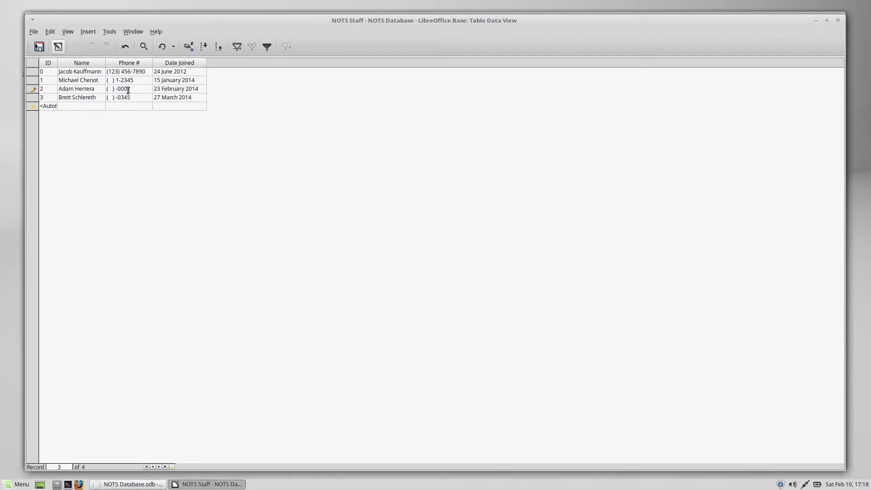
click(113, 89)
key(Right)
text(123)
key(Tab)
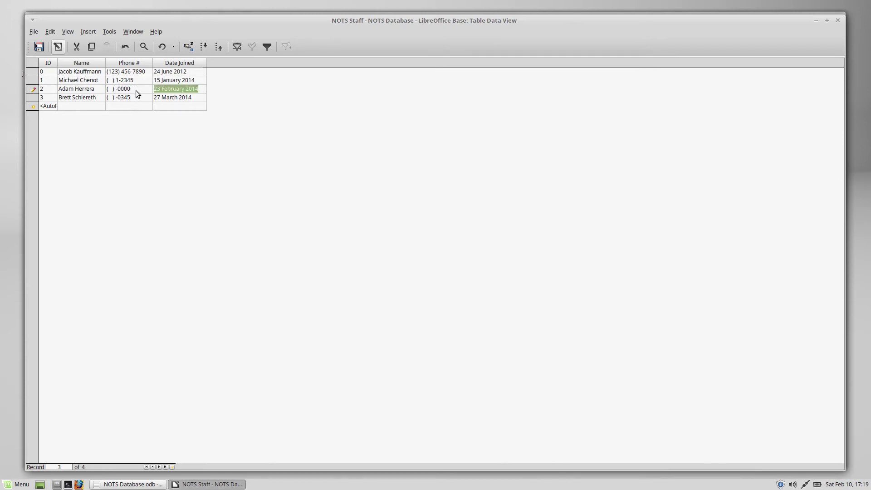
click(136, 89)
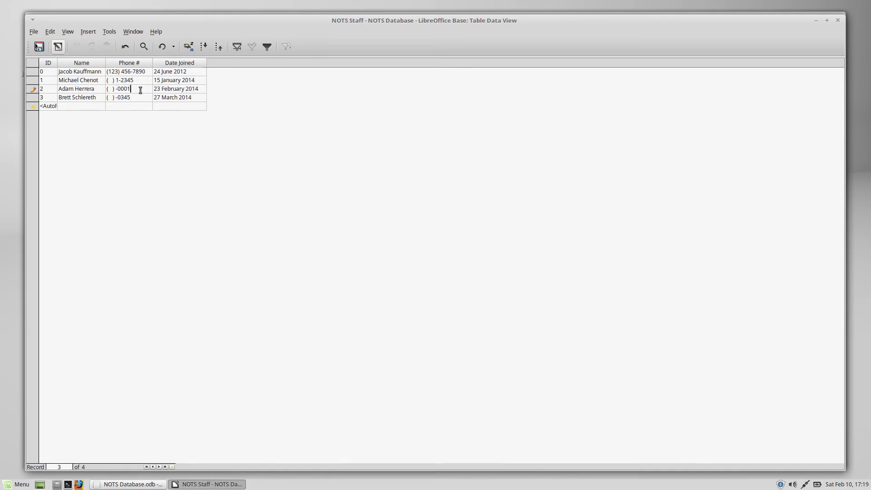
key(Tab)
click(143, 89)
key(BackSpace)
key(BackSpace)
key(BackSpace)
key(BackSpace)
key(BackSpace)
key(BackSpace)
key(BackSpace)
key(BackSpace)
key(BackSpace)
key(BackSpace)
text((1234) 567-9050)
key(Tab)
drag(148, 89, 88, 88)
key(BackSpace)
key(Up)
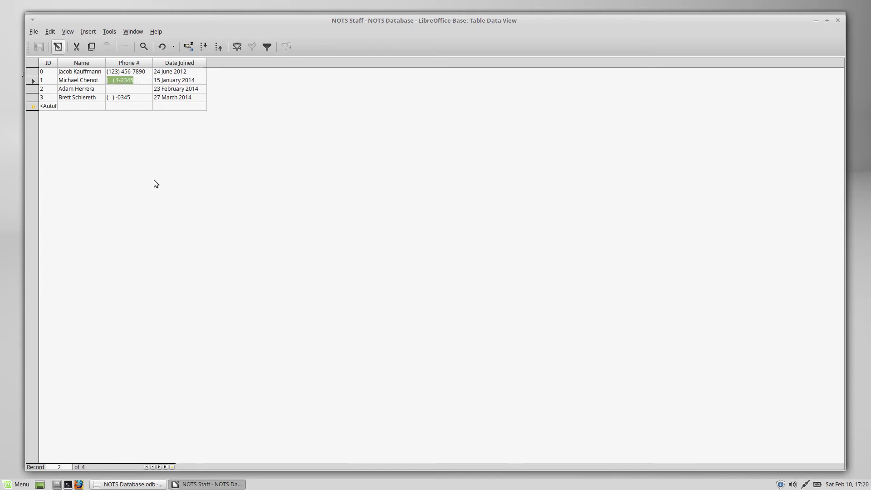
right_click(121, 67)
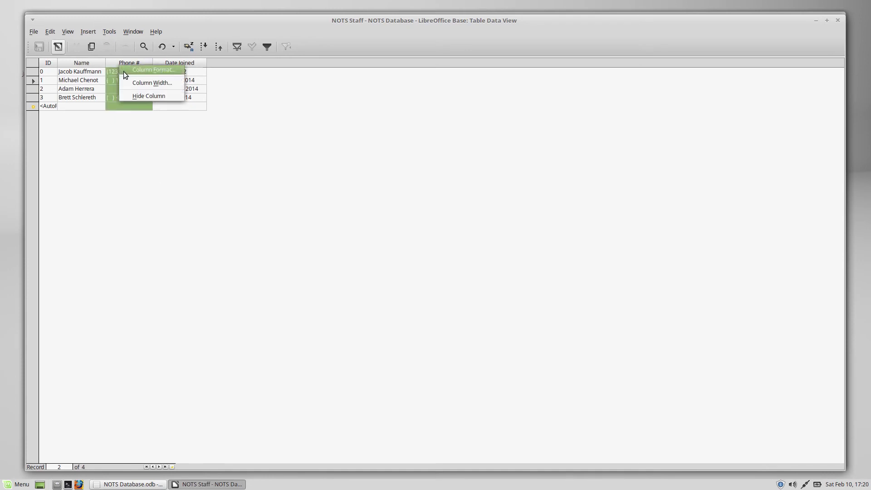
click(145, 70)
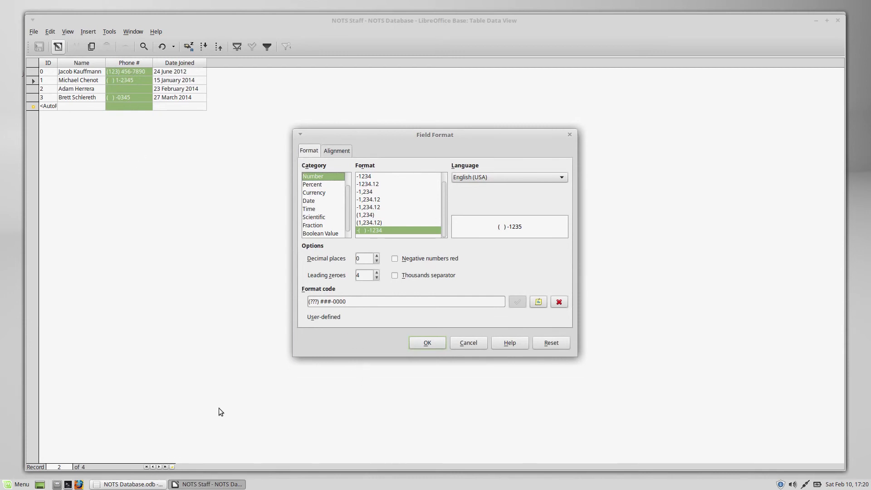
click(350, 300)
drag(356, 301, 315, 301)
click(317, 301)
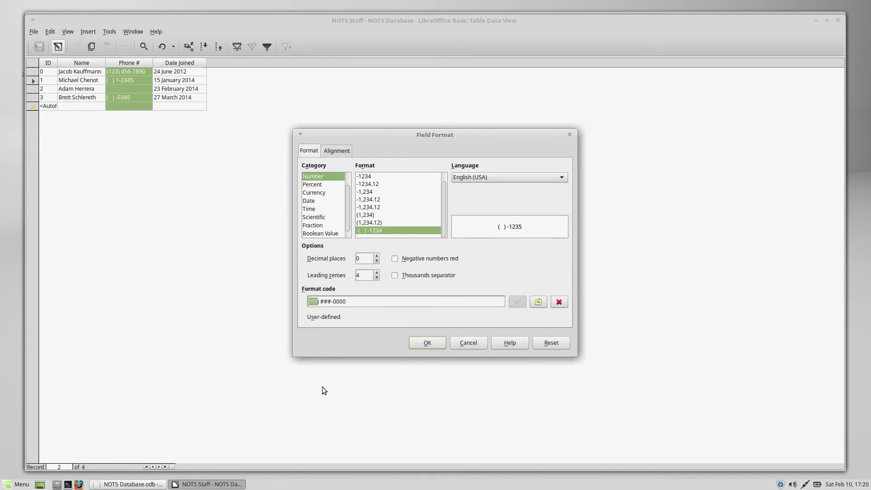
click(353, 303)
click(427, 343)
click(143, 79)
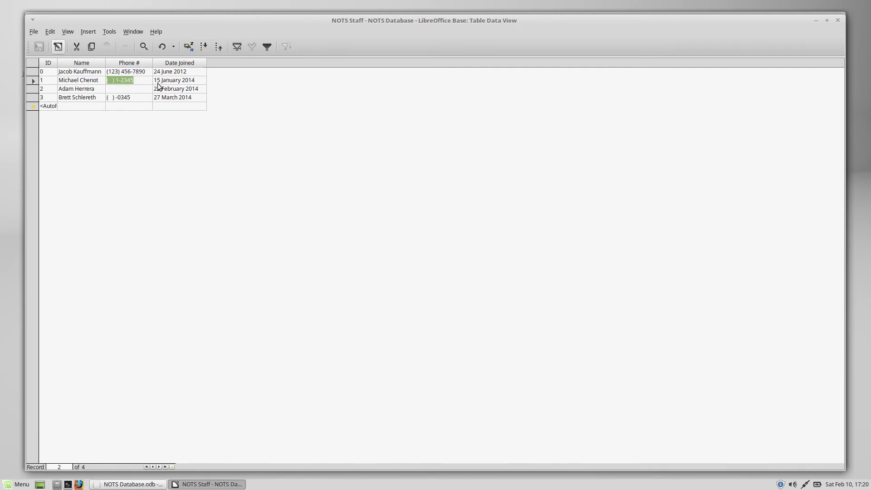
text(5551234567)
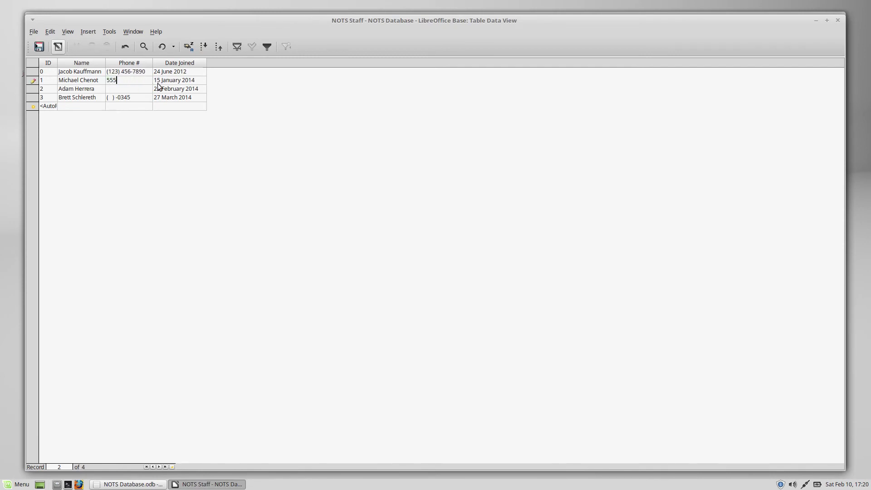
click(158, 83)
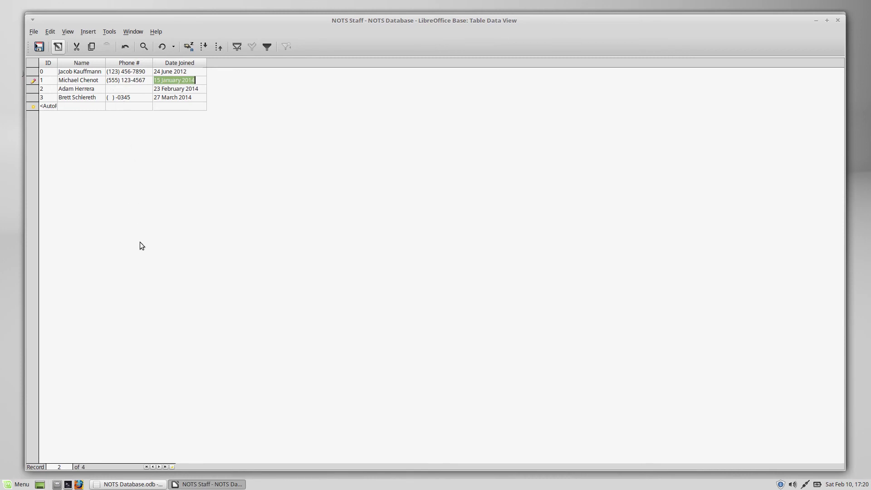
key(Up)
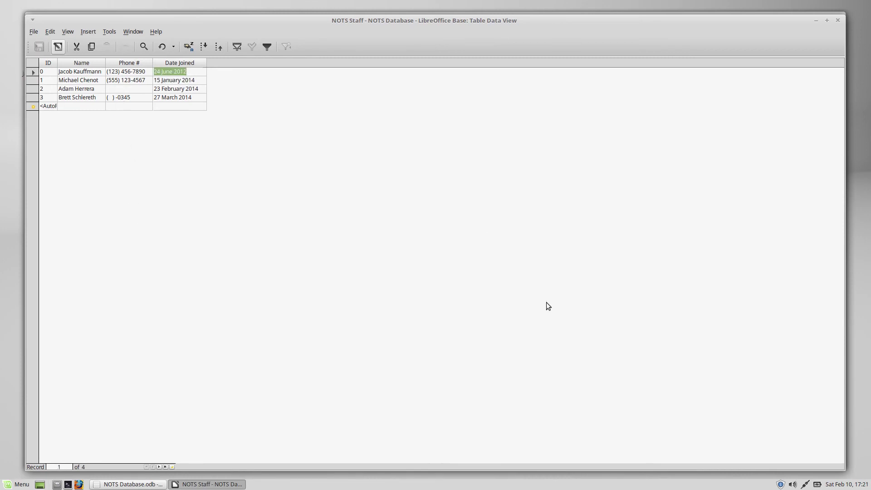
Enter join dates 9 June 2012, 16 September 2013 and 20 July 2017
text(9 June 2012)
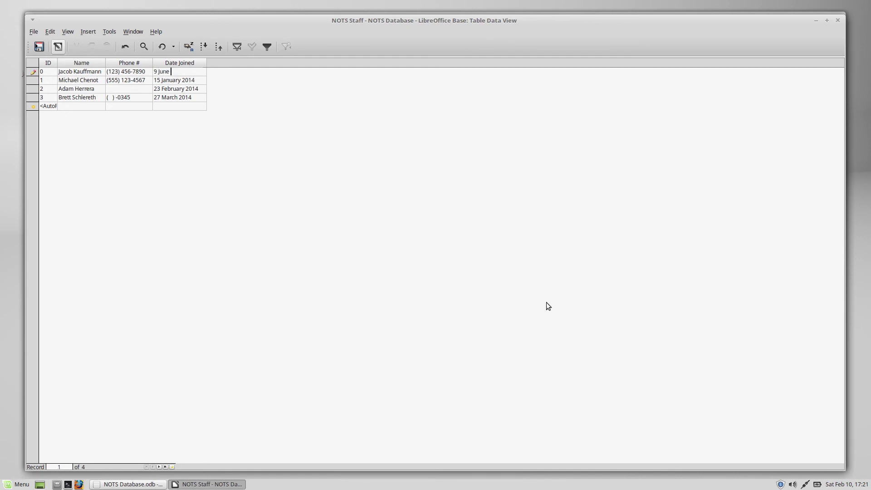
key(Return)
key(Tab)
key(BackSpace)
key(BackSpace)
key(BackSpace)
key(BackSpace)
key(BackSpace)
key(BackSpace)
key(BackSpace)
key(BackSpace)
key(BackSpace)
key(BackSpace)
key(BackSpace)
key(BackSpace)
key(BackSpace)
key(BackSpace)
key(BackSpace)
text(16 September 2013)
key(Return)
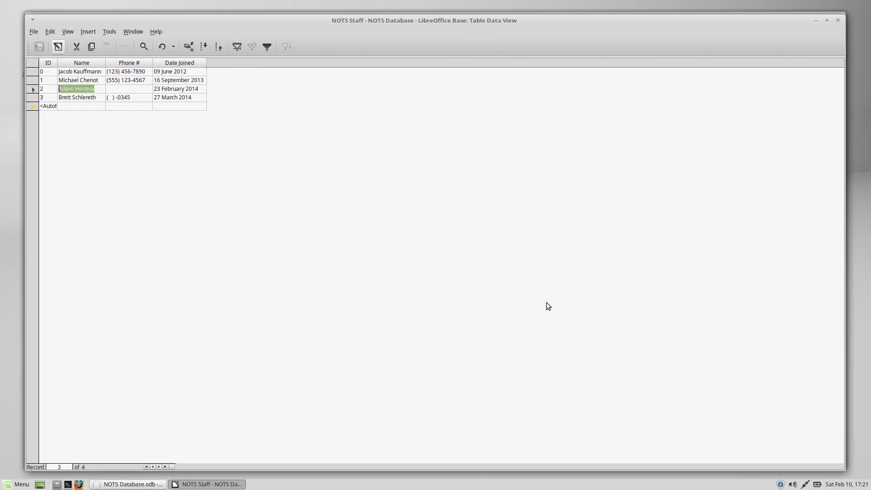
key(Tab)
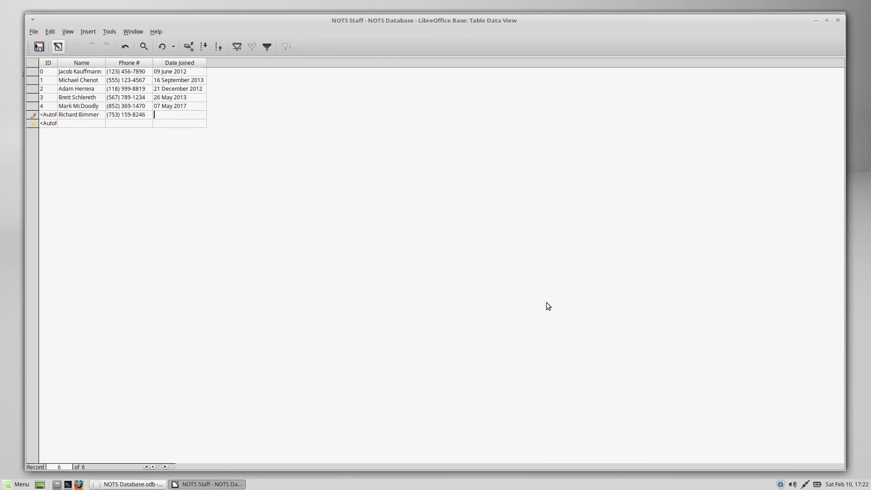
text(20 July 2017)
key(Return)
Close the NOTS Staff table data view through File > Close
drag(113, 23, 99, 17)
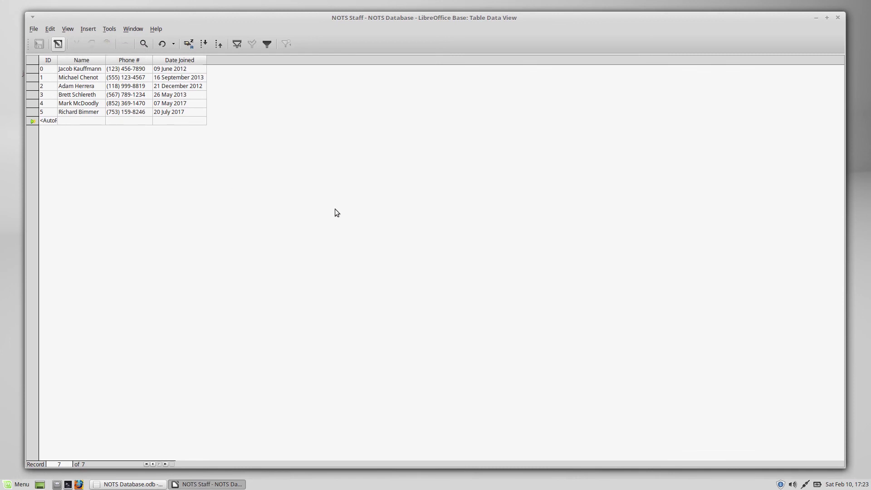
click(34, 29)
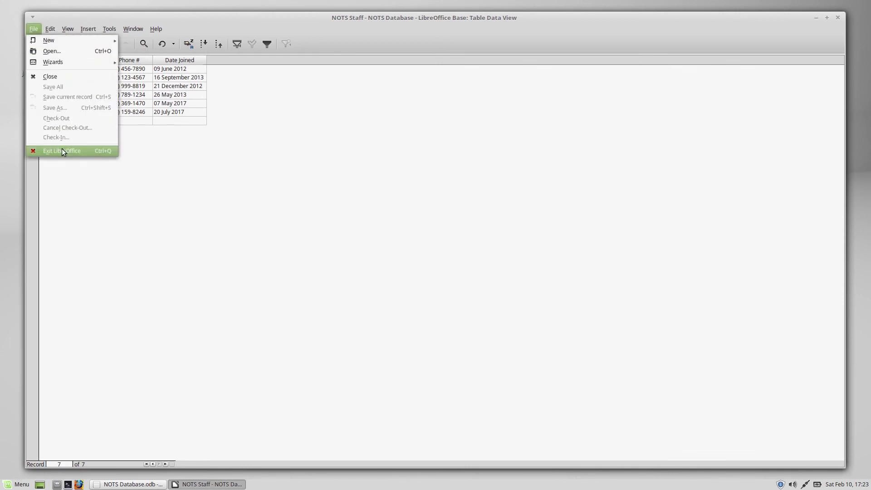
click(54, 76)
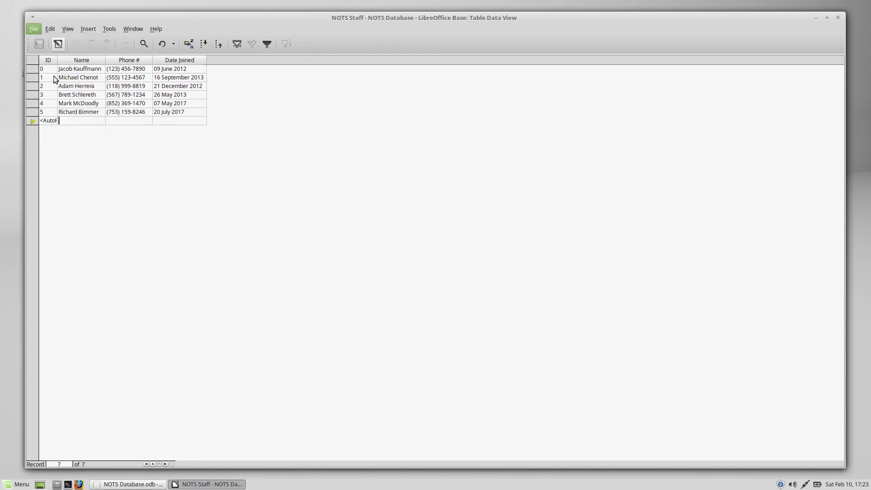